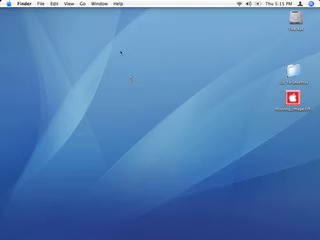
Drag the red apple missing_image.tiff from the desktop's right edge to the top centre.
{"action": "mouse_move", "coordinate": [114, 39]}
{"action": "left_mouse_down"}
{"action": "mouse_move", "coordinate": [32, 108]}
{"action": "mouse_move", "coordinate": [47, 110]}
{"action": "mouse_move", "coordinate": [45, 114]}
{"action": "left_mouse_up"}
{"action": "left_click_drag", "start_coordinate": [293, 98], "coordinate": [200, 43]}
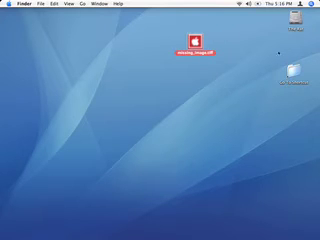
Open the Go To Shortcut folder to show WebKit's Resources and move its window to the top.
{"action": "double_click", "coordinate": [292, 70]}
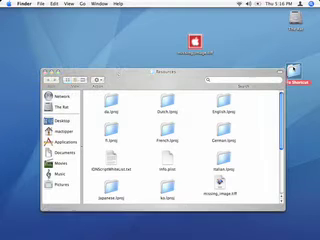
{"action": "left_click_drag", "start_coordinate": [122, 73], "coordinate": [108, 68]}
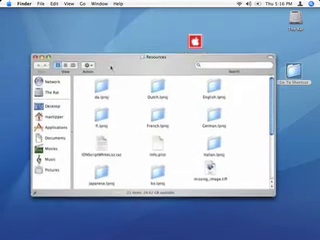
{"action": "key", "text": "super+shift+g"}
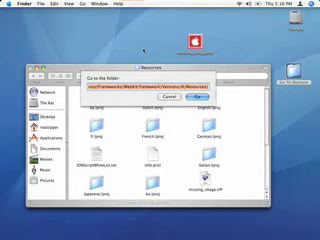
{"action": "key", "text": "Return"}
{"action": "mouse_move", "coordinate": [138, 67]}
{"action": "left_mouse_down"}
{"action": "mouse_move", "coordinate": [136, 33]}
{"action": "mouse_move", "coordinate": [143, 53]}
{"action": "left_mouse_up"}
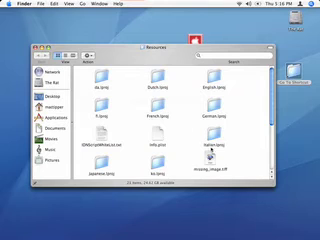
Browse from The Kat into System, then jump to the WebKit Resources folder with Go to Folder.
{"action": "left_click", "coordinate": [52, 83]}
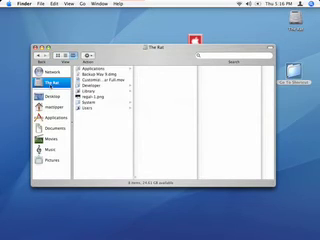
{"action": "left_click", "coordinate": [90, 102]}
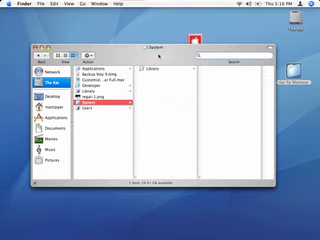
{"action": "key", "text": "super+shift+g"}
{"action": "key", "text": "Return"}
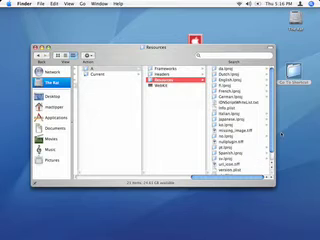
{"action": "type", "text": "mi"}
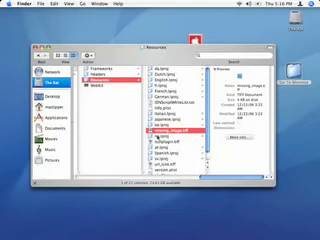
Back up missing_image.tiff into the enclosing A folder with administrator authentication.
{"action": "mouse_move", "coordinate": [165, 131]}
{"action": "left_mouse_down"}
{"action": "mouse_move", "coordinate": [100, 105]}
{"action": "mouse_move", "coordinate": [104, 106]}
{"action": "left_mouse_up"}
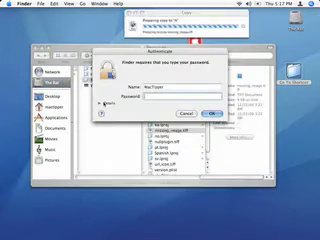
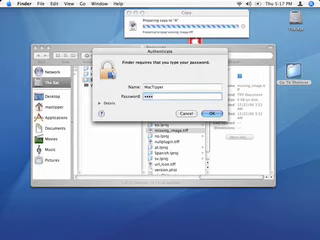
{"action": "key", "text": "Return"}
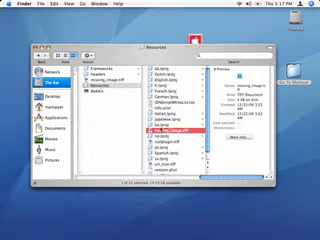
Move the original missing_image.tiff from Resources to the Trash, authenticating again.
{"action": "key", "text": "super+BackSpace"}
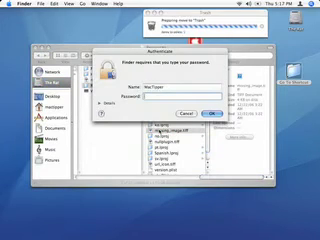
{"action": "key", "text": "Return"}
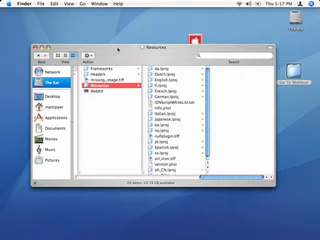
{"action": "left_click_drag", "start_coordinate": [118, 49], "coordinate": [126, 54]}
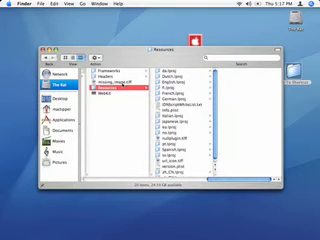
In Get Info, set the 4 KB missing_image.tiff's owner to system and authenticate.
{"action": "left_click", "coordinate": [115, 81]}
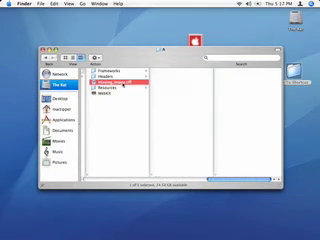
{"action": "key", "text": "super+i"}
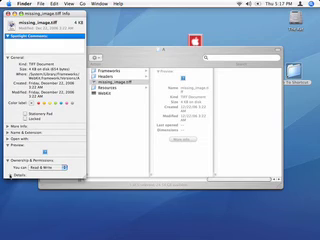
{"action": "left_click", "coordinate": [4, 175]}
{"action": "left_click", "coordinate": [67, 182]}
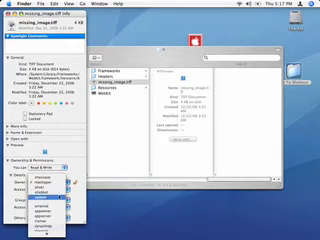
{"action": "left_click", "coordinate": [48, 196]}
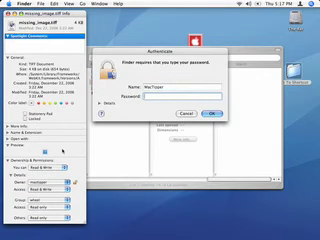
{"action": "key", "text": "Return"}
{"action": "left_click", "coordinate": [10, 14]}
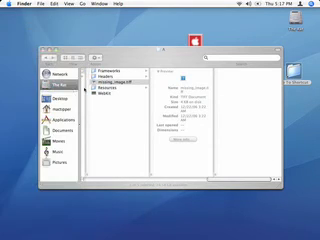
Copy the desktop red apple missing_image.tiff into Resources, authorising the copy.
{"action": "left_click", "coordinate": [110, 87]}
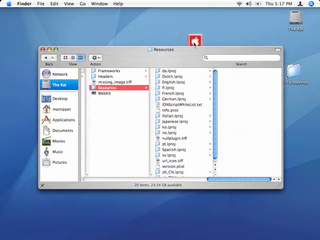
{"action": "mouse_move", "coordinate": [196, 40]}
{"action": "left_mouse_down"}
{"action": "mouse_move", "coordinate": [175, 95]}
{"action": "mouse_move", "coordinate": [187, 140]}
{"action": "left_mouse_up"}
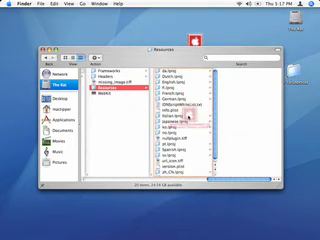
{"action": "left_click_drag", "start_coordinate": [187, 140], "coordinate": [188, 145]}
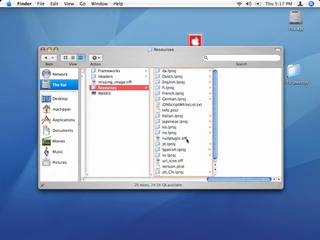
{"action": "left_click", "coordinate": [186, 113]}
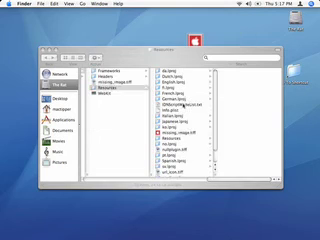
Set the new 48 KB missing_image.tiff's owner to system, then close its info and folder windows.
{"action": "left_click", "coordinate": [180, 133]}
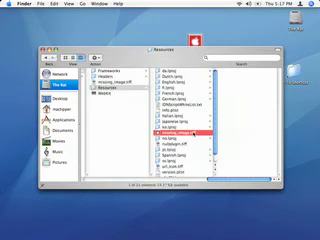
{"action": "key", "text": "super+i"}
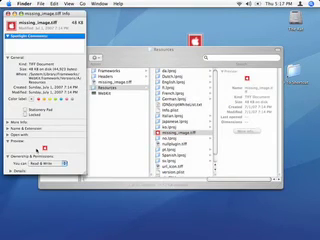
{"action": "left_click", "coordinate": [8, 170]}
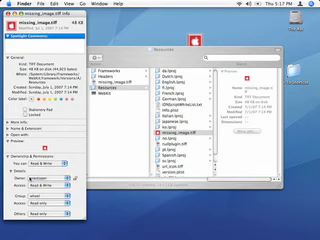
{"action": "left_click", "coordinate": [45, 177]}
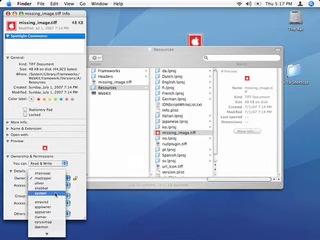
{"action": "left_click", "coordinate": [45, 193]}
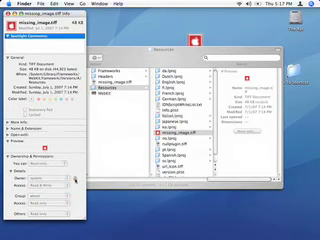
{"action": "key", "text": "super+w"}
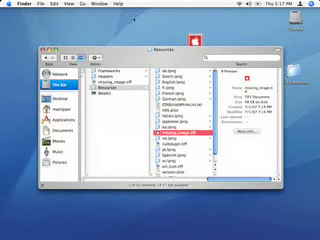
{"action": "key", "text": "super+w"}
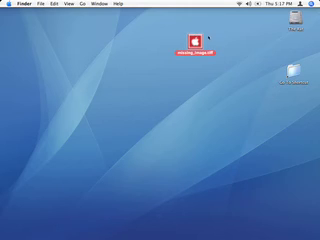
Nudge the desktop missing_image.tiff icon slightly to the right.
{"action": "left_click_drag", "start_coordinate": [196, 41], "coordinate": [231, 51]}
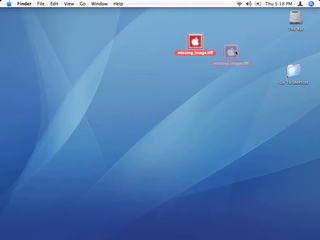